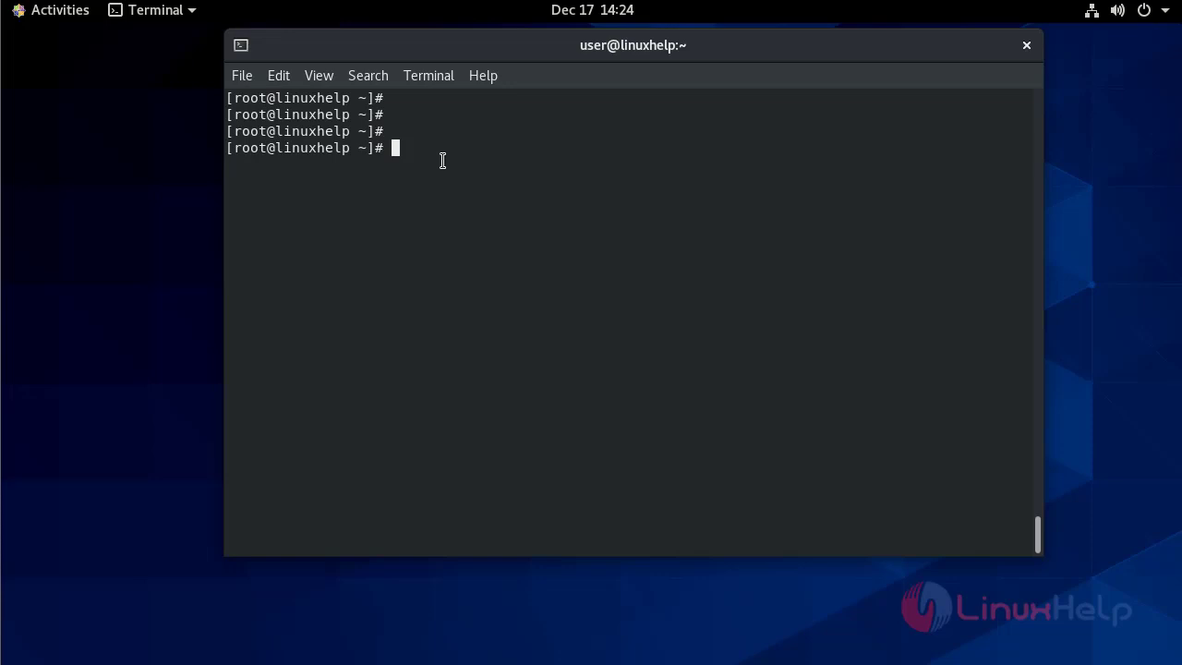
# Step: Paste and run the heredoc writing /etc/yum.repos.d/AnyDesk-CentOS.repo with the stable baseurl and GPG key
pyautogui.hotkey('ctrl', 'shift', 'v')
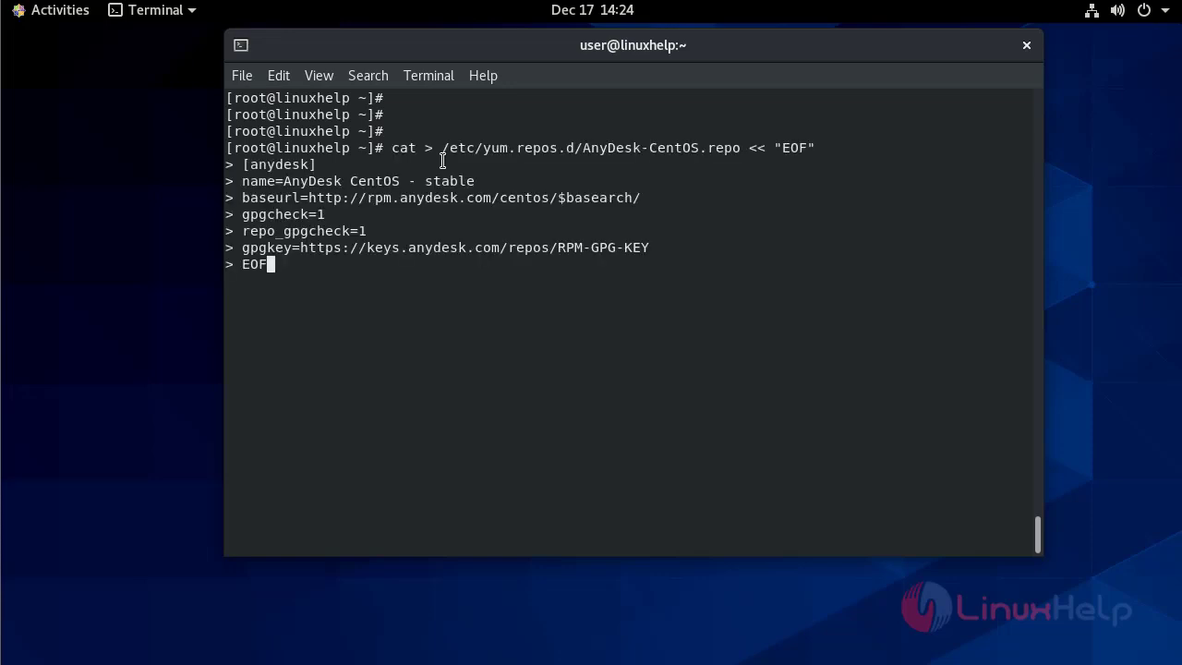
pyautogui.press('Return')
pyautogui.press('Return')
pyautogui.press('Return')
pyautogui.press('Return')
pyautogui.press('Return')
pyautogui.press('Return')
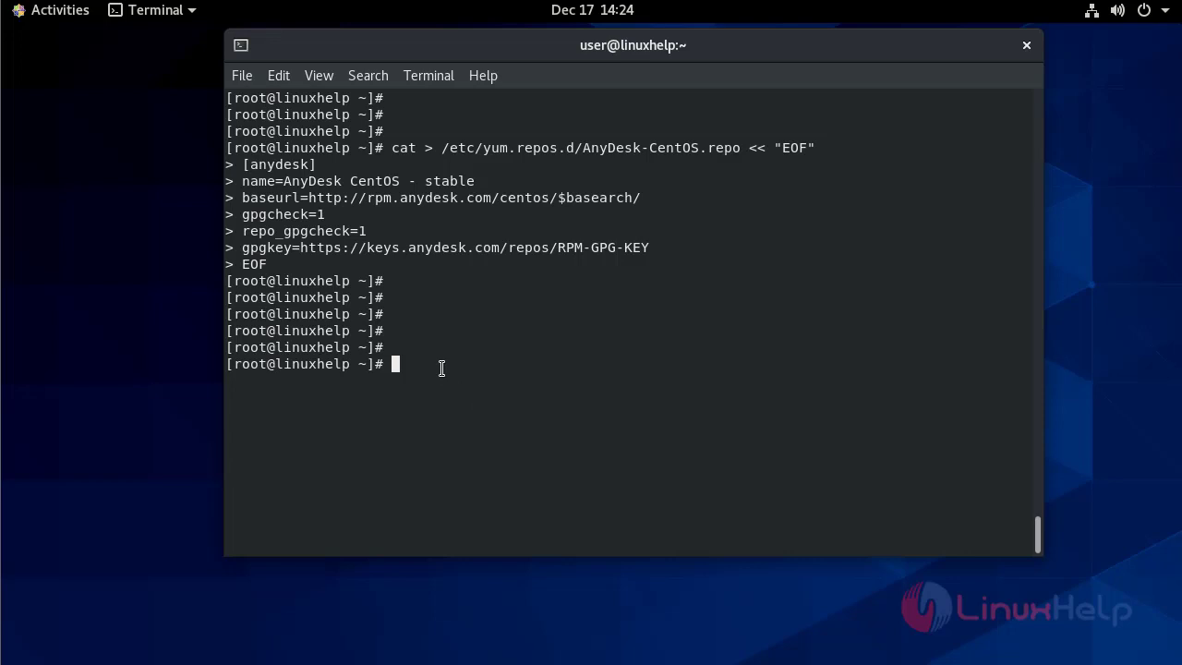
# Step: Run sudo dnf makecache and accept the AnyDesk GPG key import with y
pyautogui.write('sudo dnf makecache')
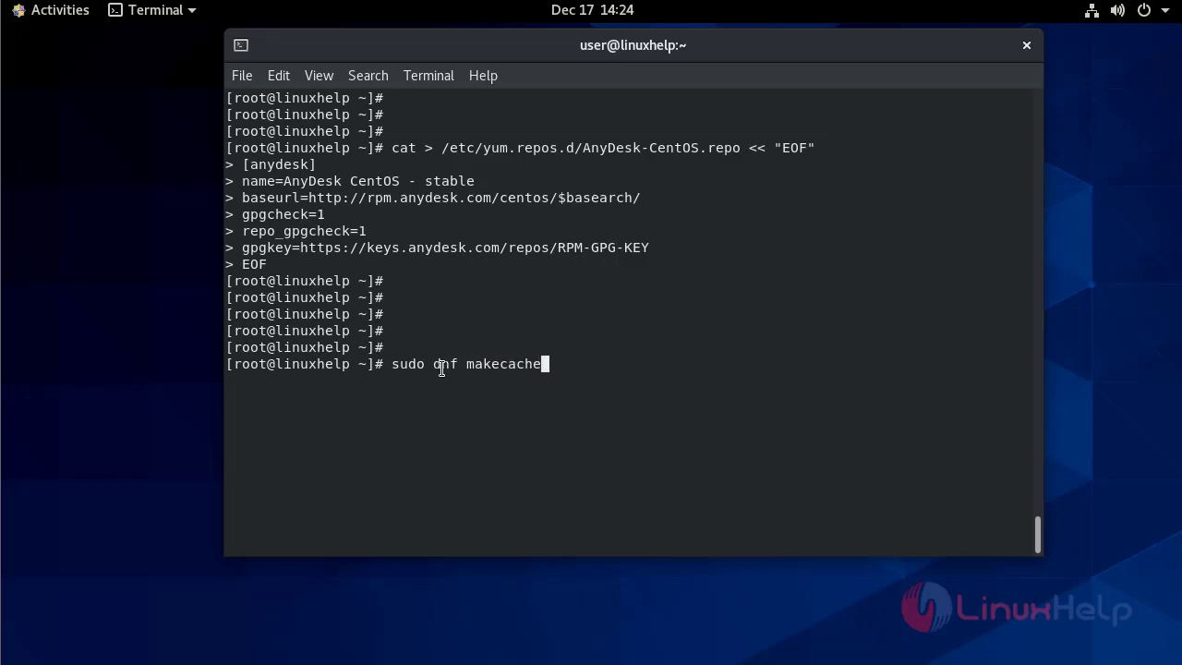
pyautogui.press('Return')
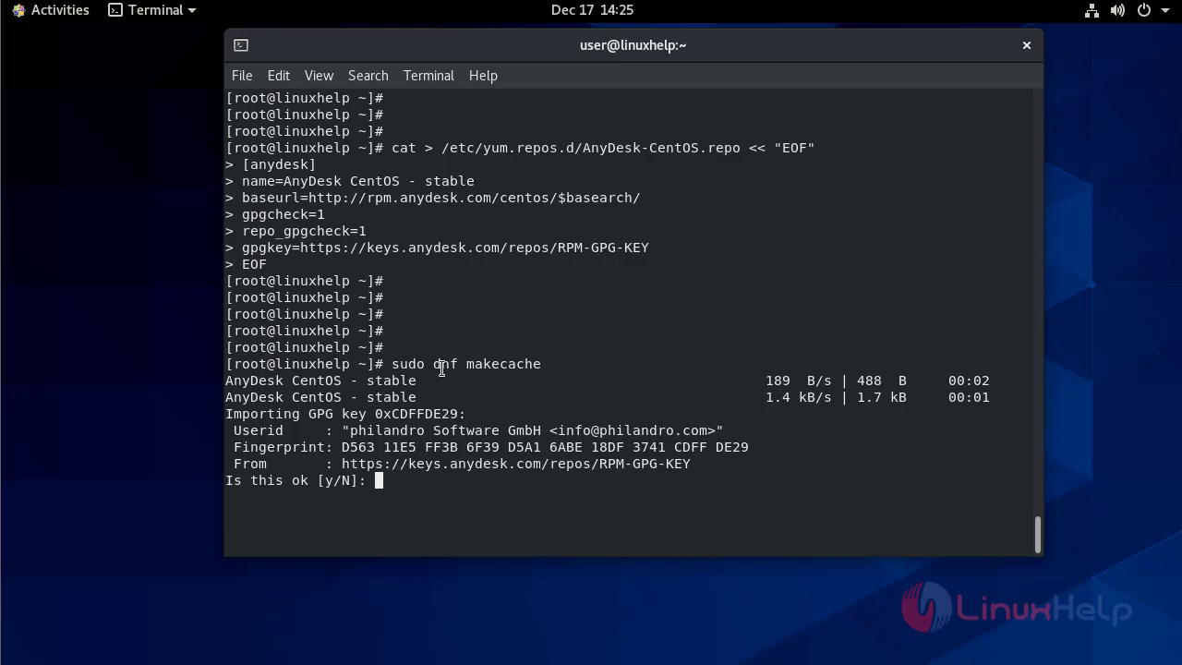
pyautogui.write('y')
pyautogui.press('Return')
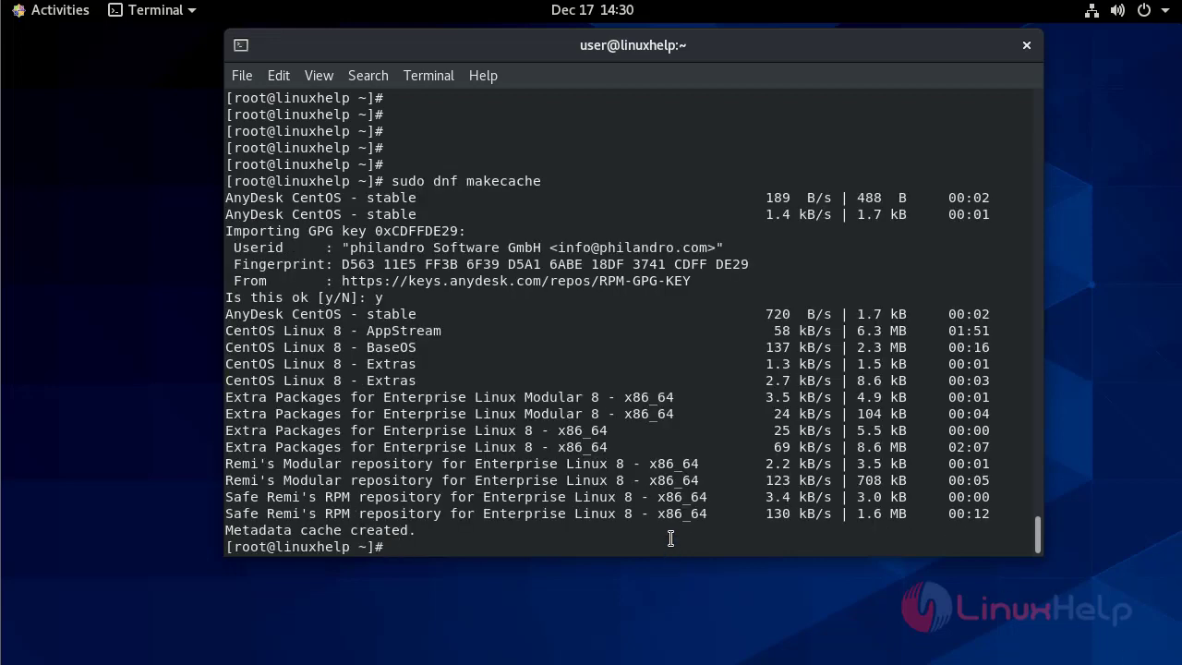
# Step: Run sudo dnf install -y redhat-lsb-core to install it with its dependencies
pyautogui.press('Return')
pyautogui.press('Return')
pyautogui.press('Return')
pyautogui.press('Return')
pyautogui.press('Return')
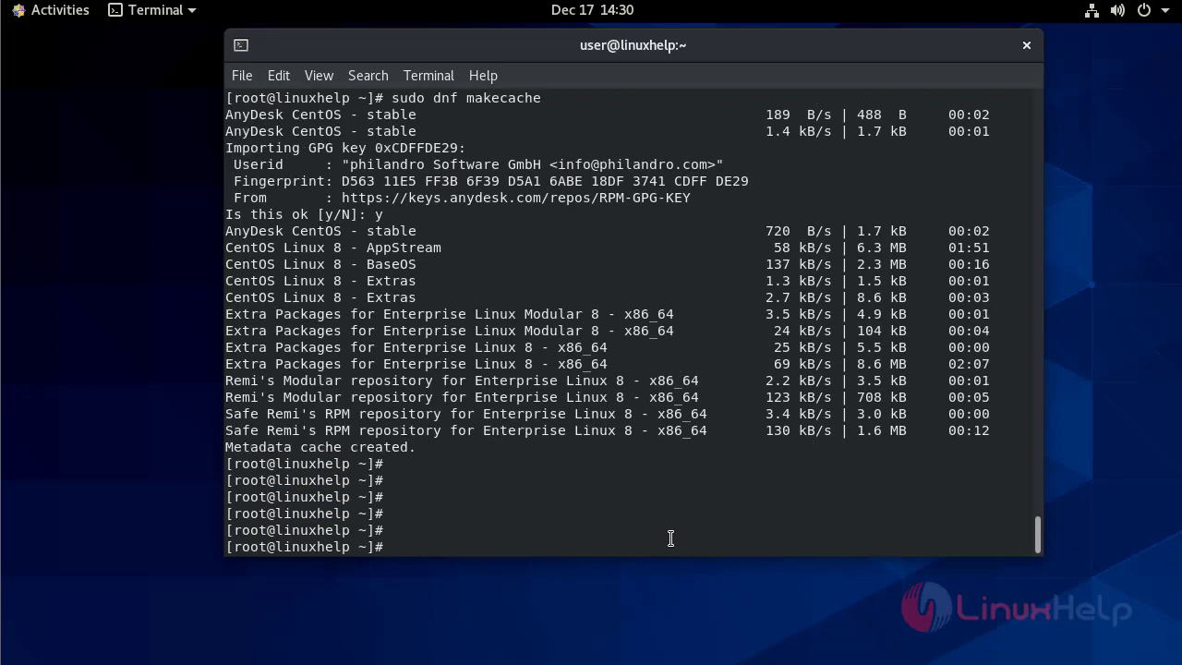
pyautogui.write('sudo dnf instal')
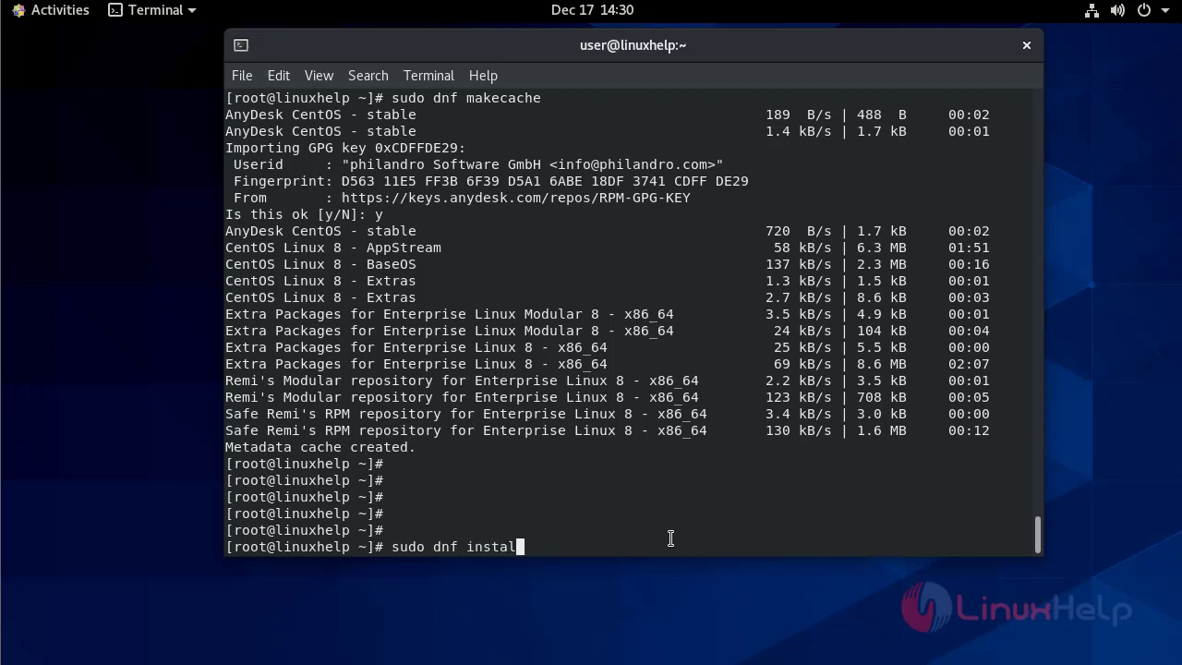
pyautogui.write('l -y redhat-lsb-core')
pyautogui.press('Return')
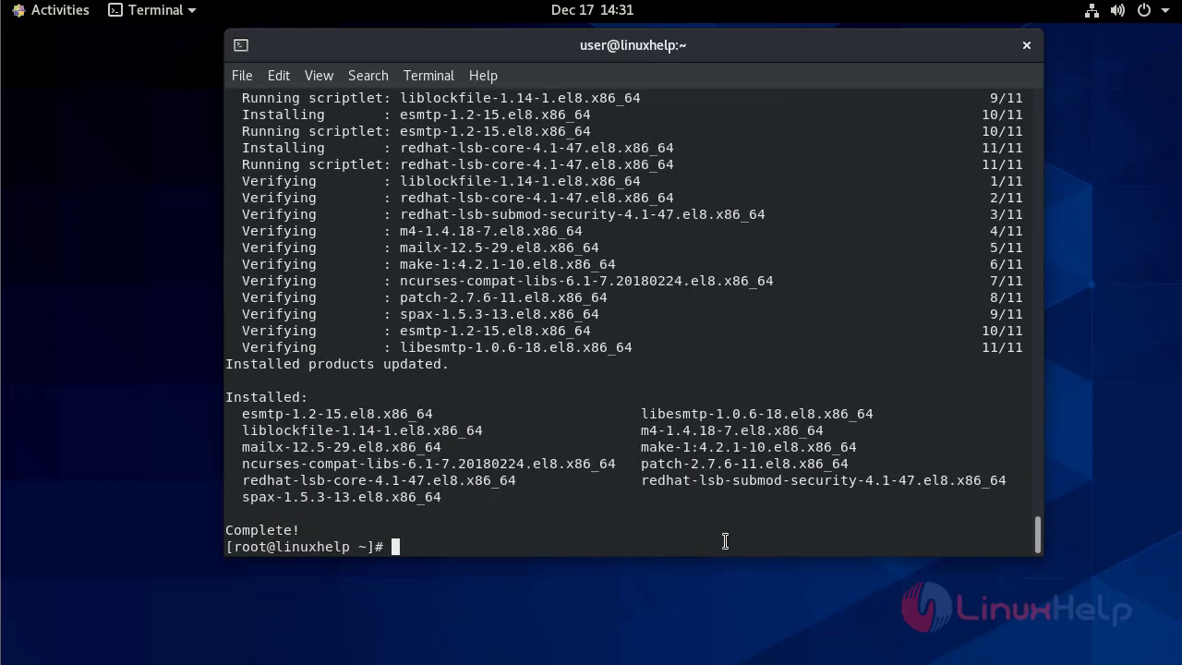
# Step: Run sudo dnf install anydesk, confirming the 2 packages and the signing key with y
pyautogui.press('Return')
pyautogui.press('Return')
pyautogui.press('Return')
pyautogui.press('Return')
pyautogui.press('Return')
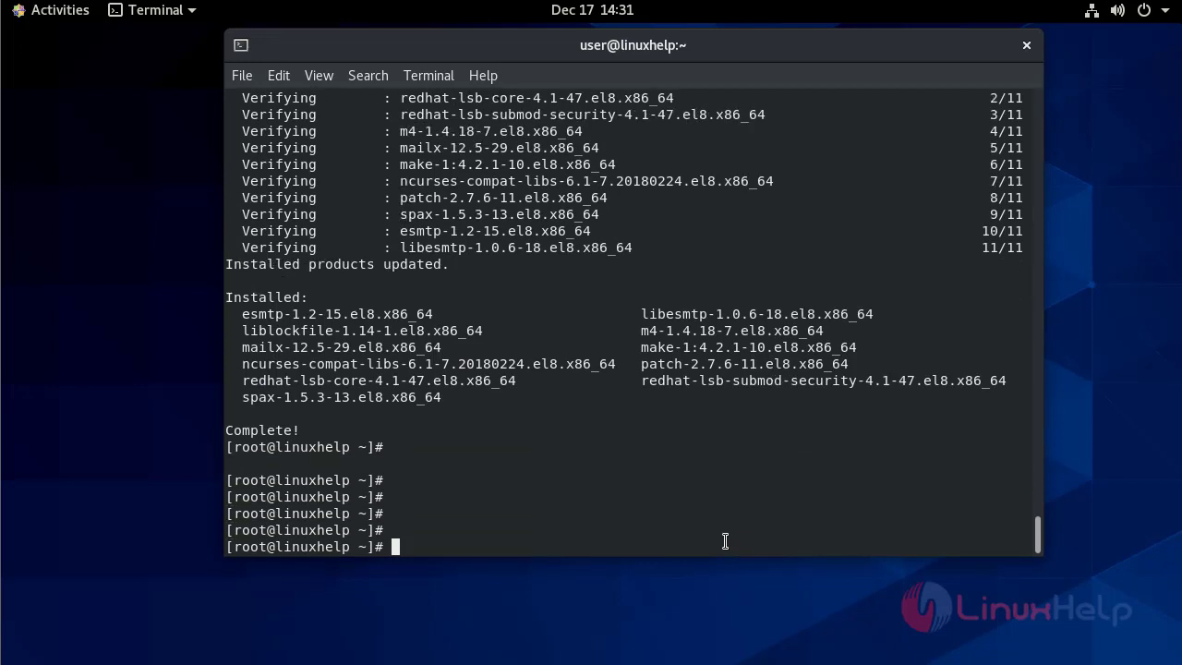
pyautogui.write('sudo dnf install anydesk')
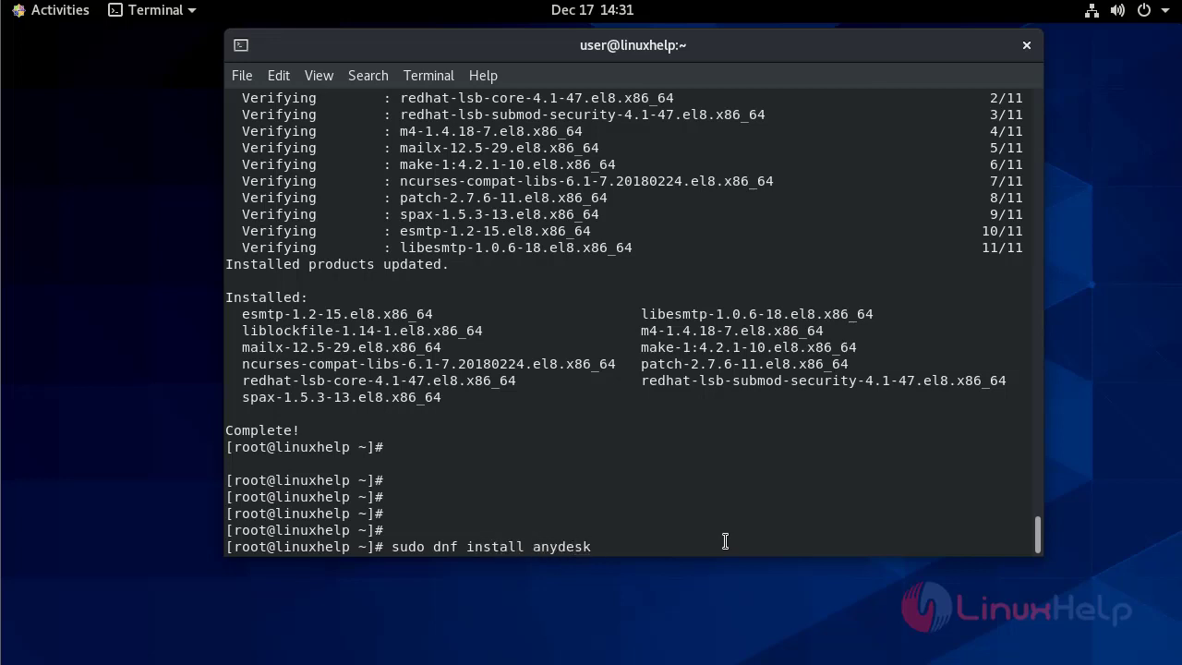
pyautogui.press('Return')
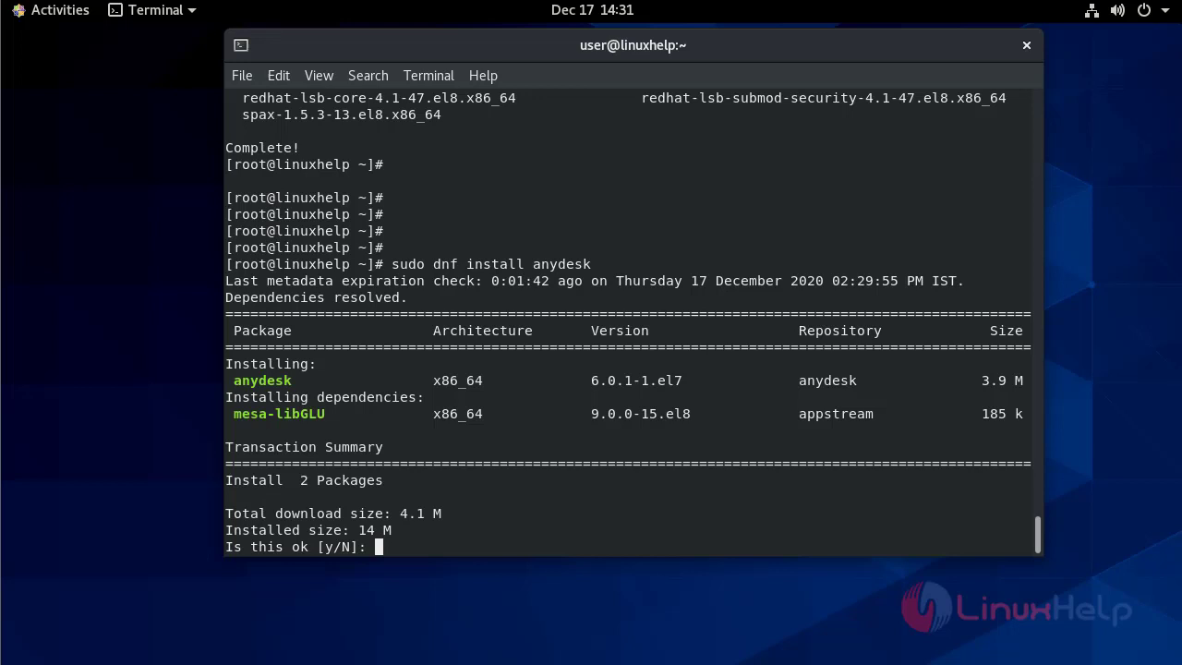
pyautogui.write('y')
pyautogui.press('Return')
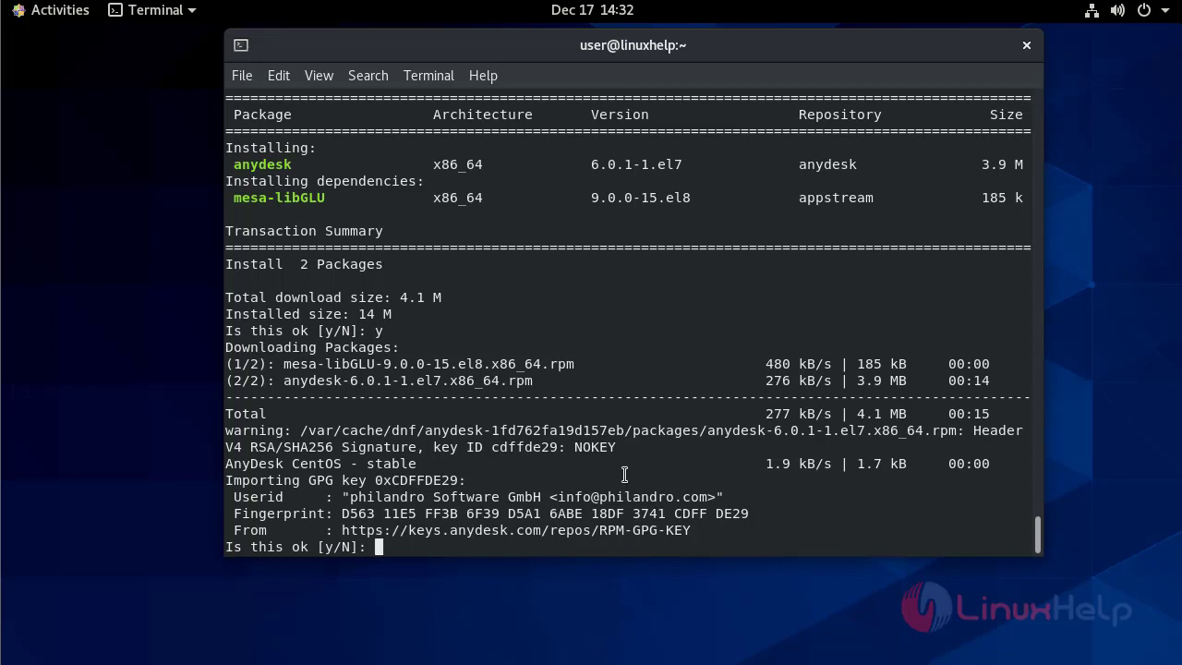
pyautogui.write('y')
pyautogui.press('Return')
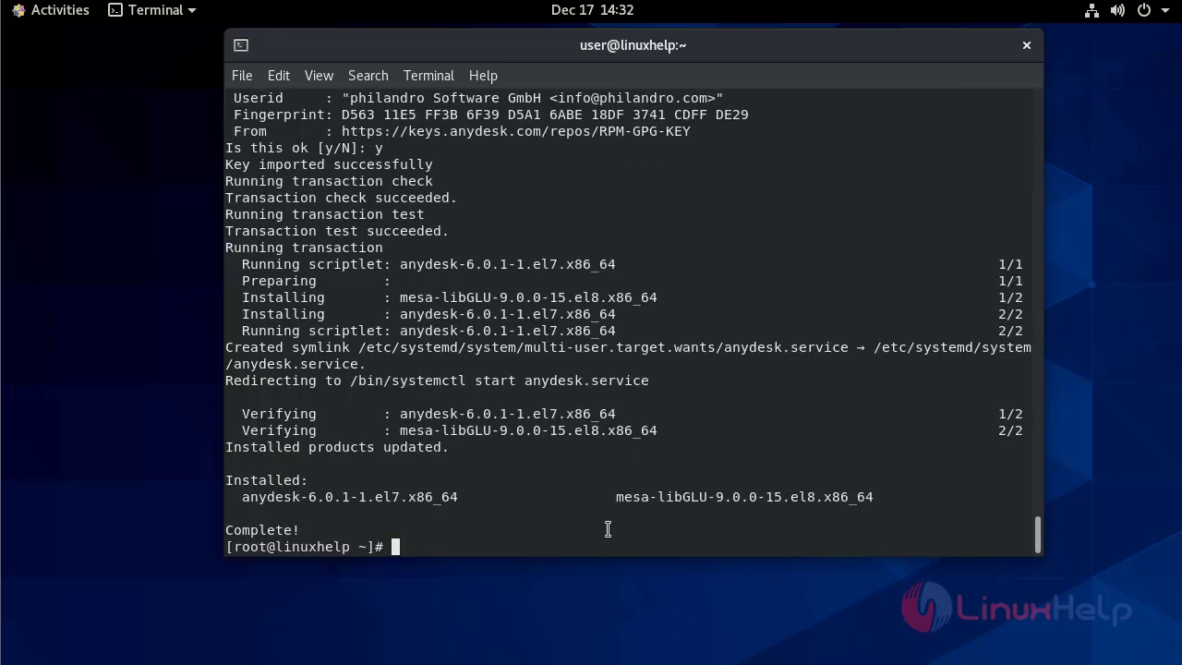
# Step: Show the installed anydesk package details with rpm -qi anydesk
pyautogui.press('Return')
pyautogui.press('Return')
pyautogui.press('Return')
pyautogui.press('Return')
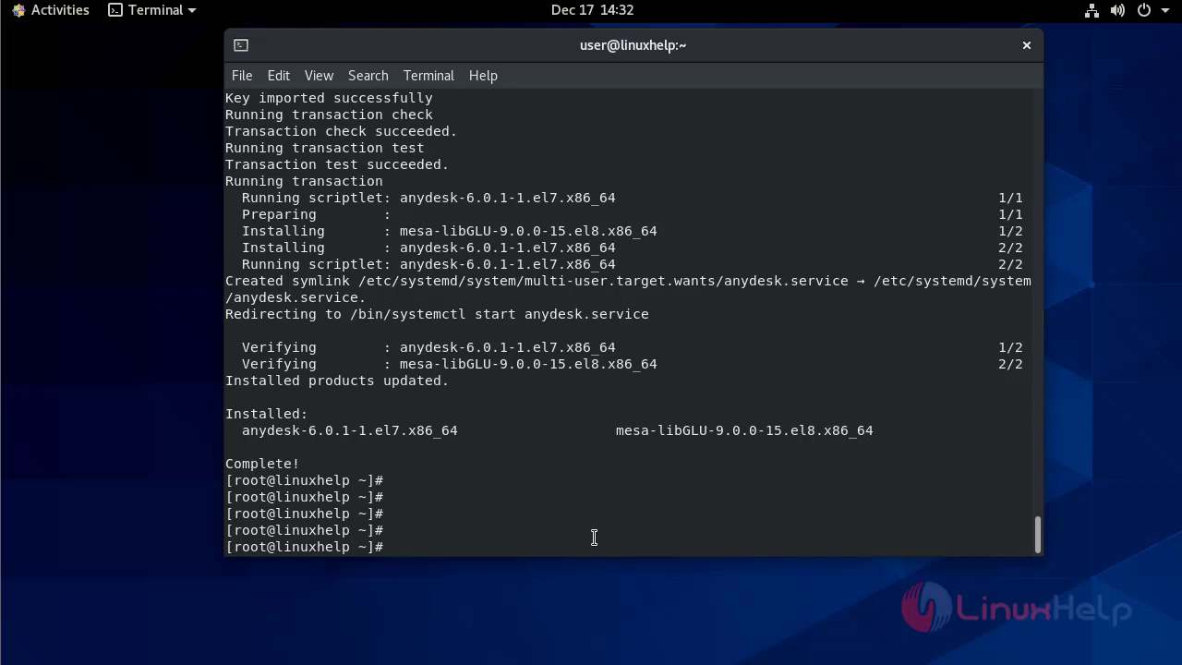
pyautogui.write('rpm -qi anydesk')
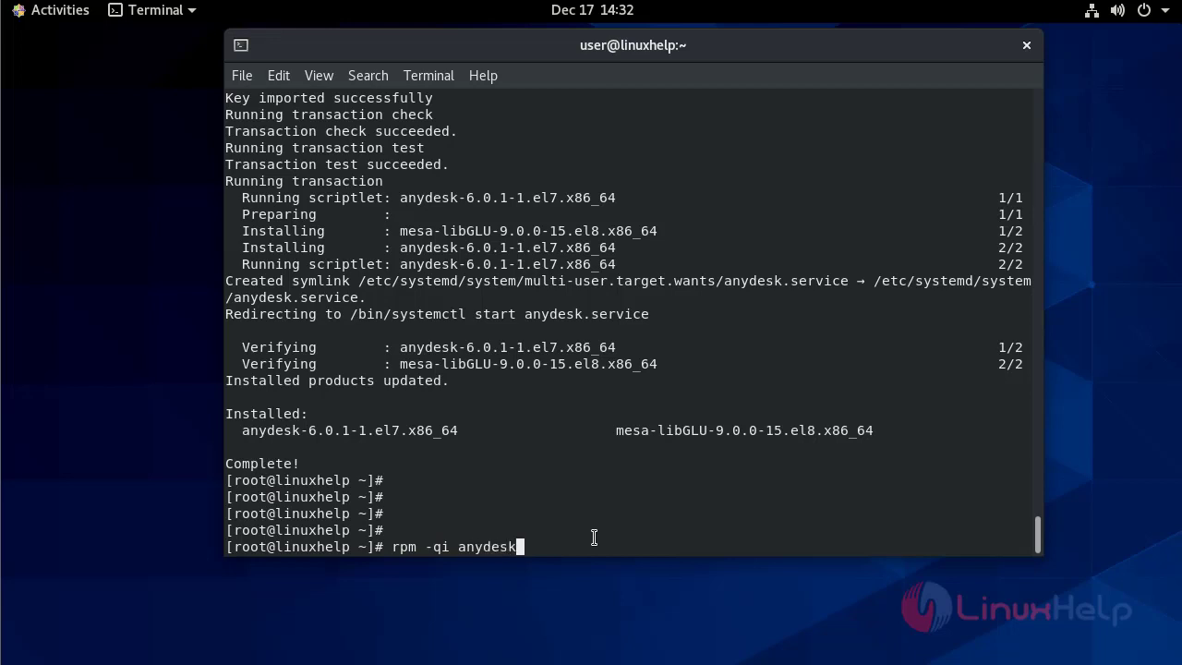
pyautogui.press('Return')
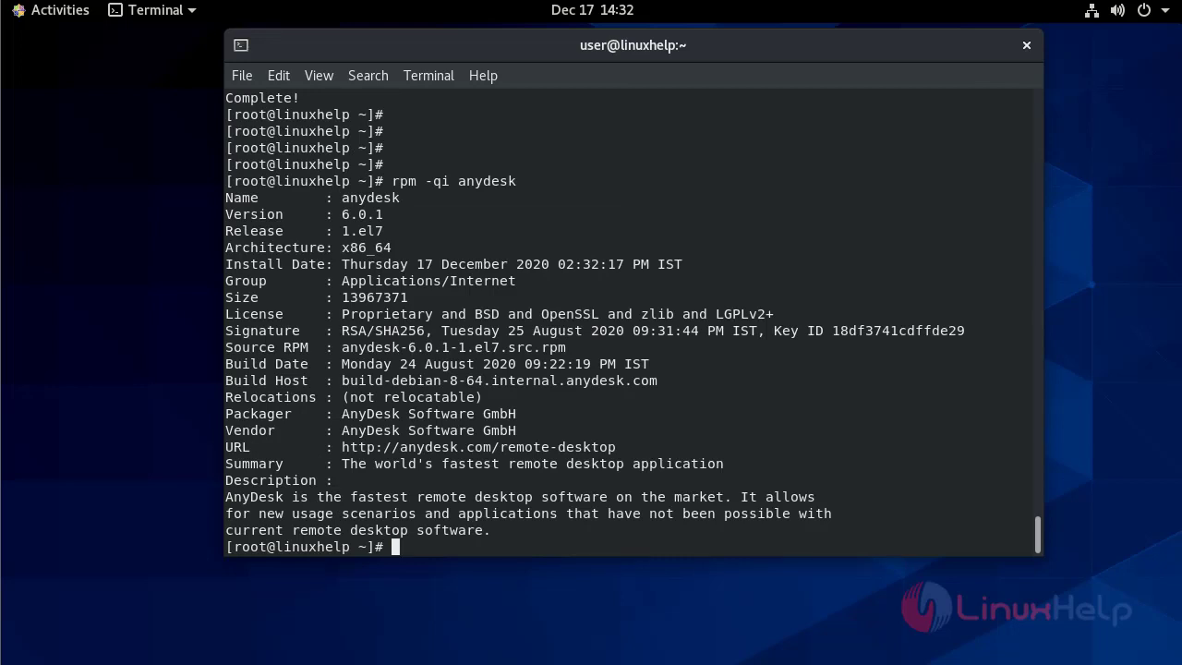
# Step: Check the service status with systemctl status anydesk.service
pyautogui.press('Return')
pyautogui.press('Return')
pyautogui.press('Return')
pyautogui.press('Return')
pyautogui.write('systemctl ')
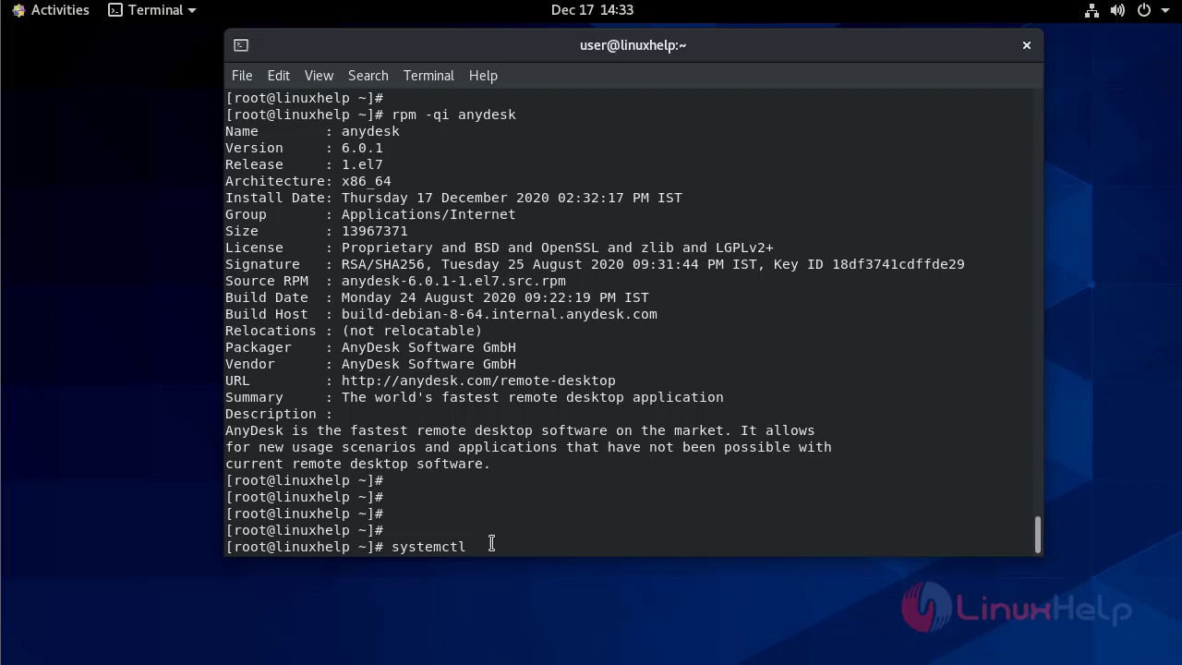
pyautogui.write('status anydesk.seriv')
pyautogui.press('BackSpace')
pyautogui.press('BackSpace')
pyautogui.write('vice')
pyautogui.press('Return')
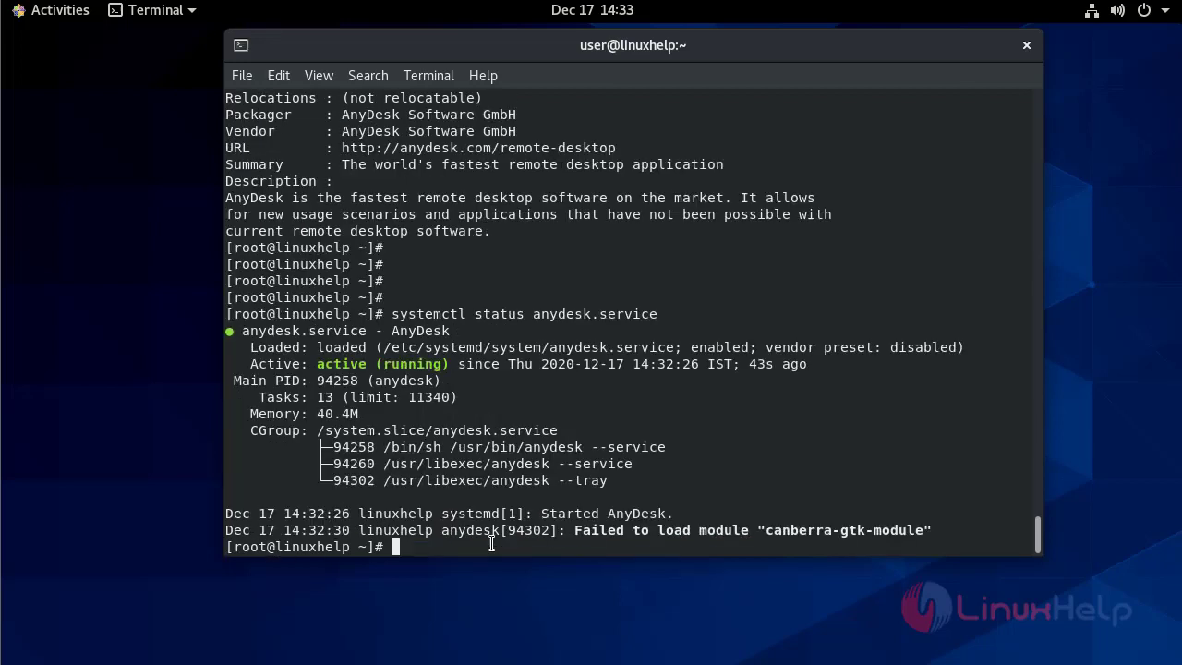
# Step: Confirm anydesk.service is enabled with systemctl is-enabled anydesk.service
pyautogui.press('Return')
pyautogui.press('Return')
pyautogui.press('Return')
pyautogui.press('Return')
pyautogui.press('Return')
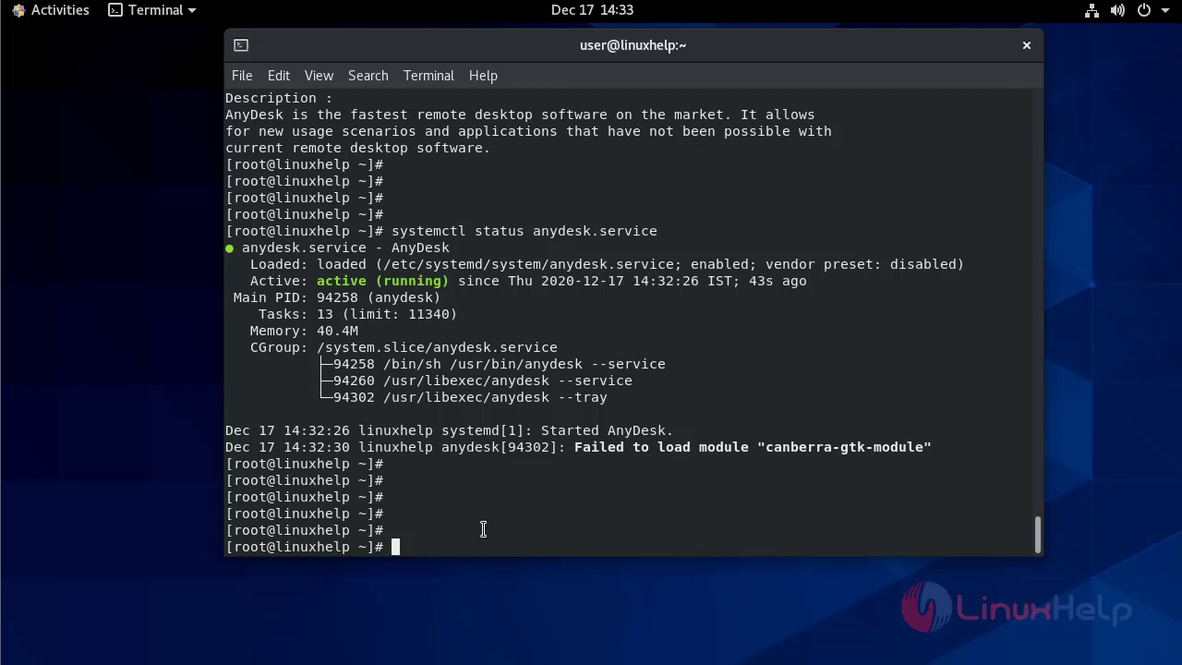
pyautogui.write('systemctl is')
pyautogui.press('BackSpace')
pyautogui.write('-enable')
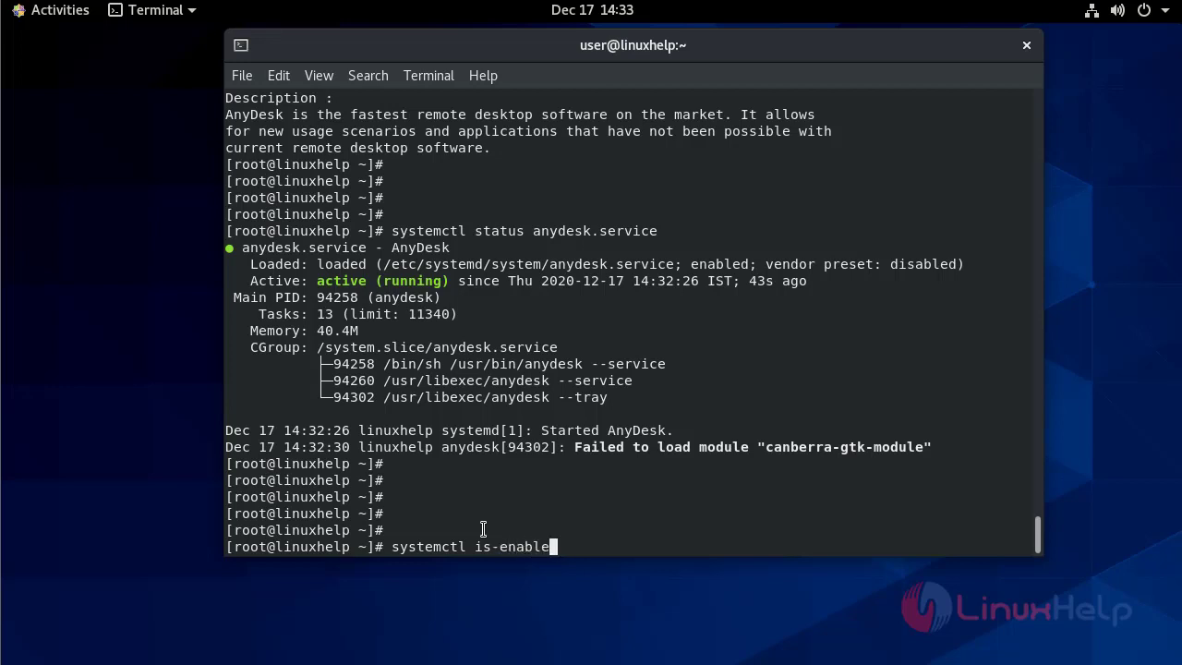
pyautogui.write('d anydesk.s')
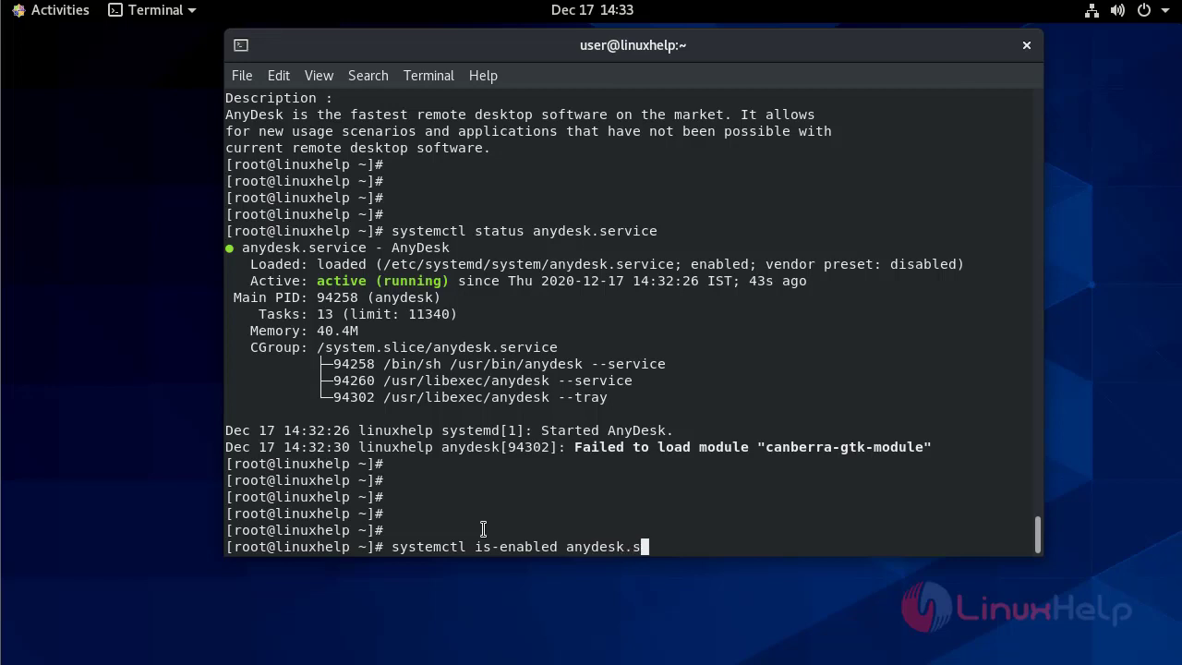
pyautogui.write('ervice')
pyautogui.press('Return')
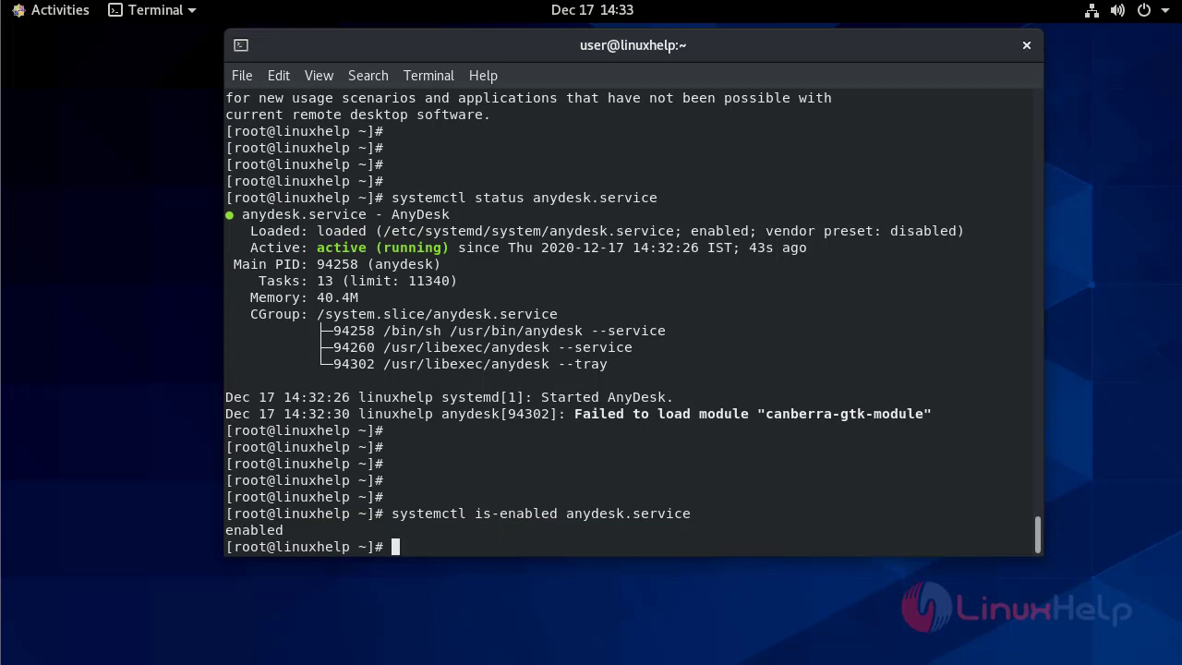
# Step: Open the Activities overview and show all applications to reach AnyDesk
pyautogui.click(48, 9)
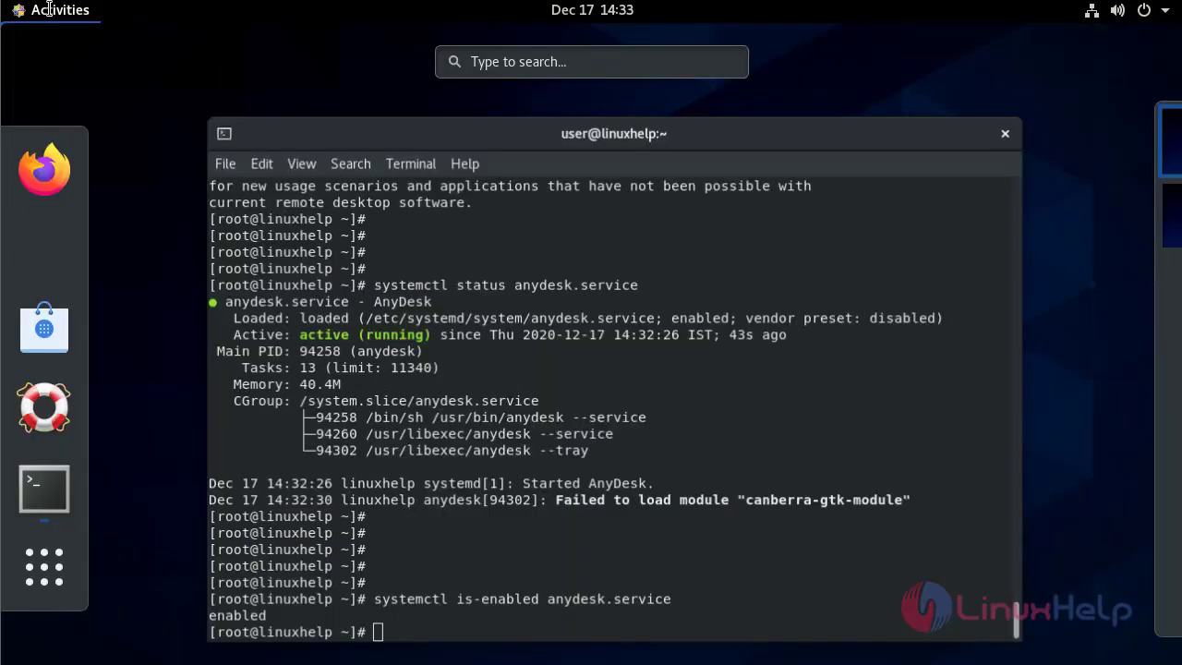
pyautogui.click(46, 569)
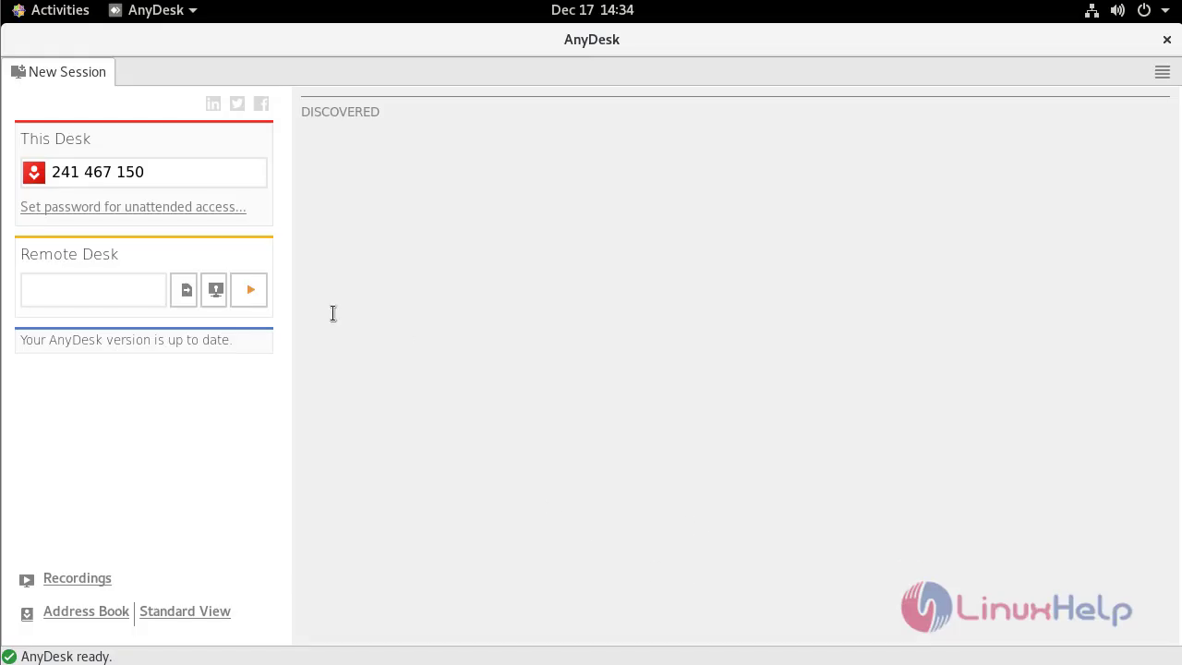
pyautogui.moveTo(149, 174)
pyautogui.moveTo(134, 176); pyautogui.dragTo(49, 175)
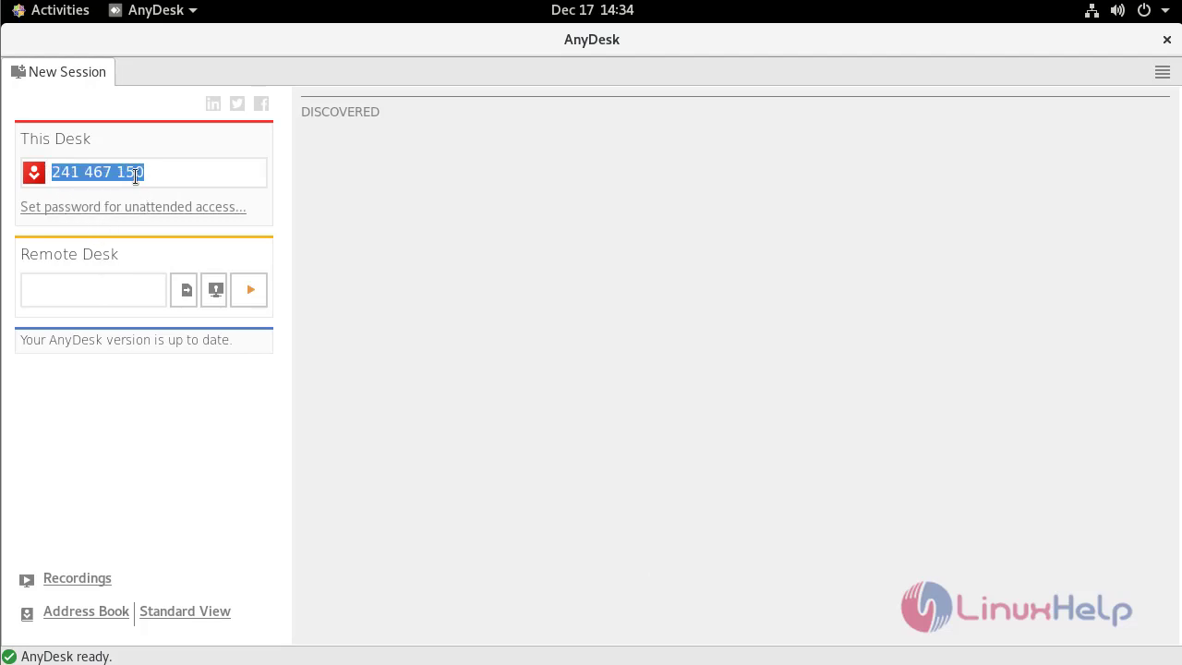
pyautogui.moveTo(162, 173)
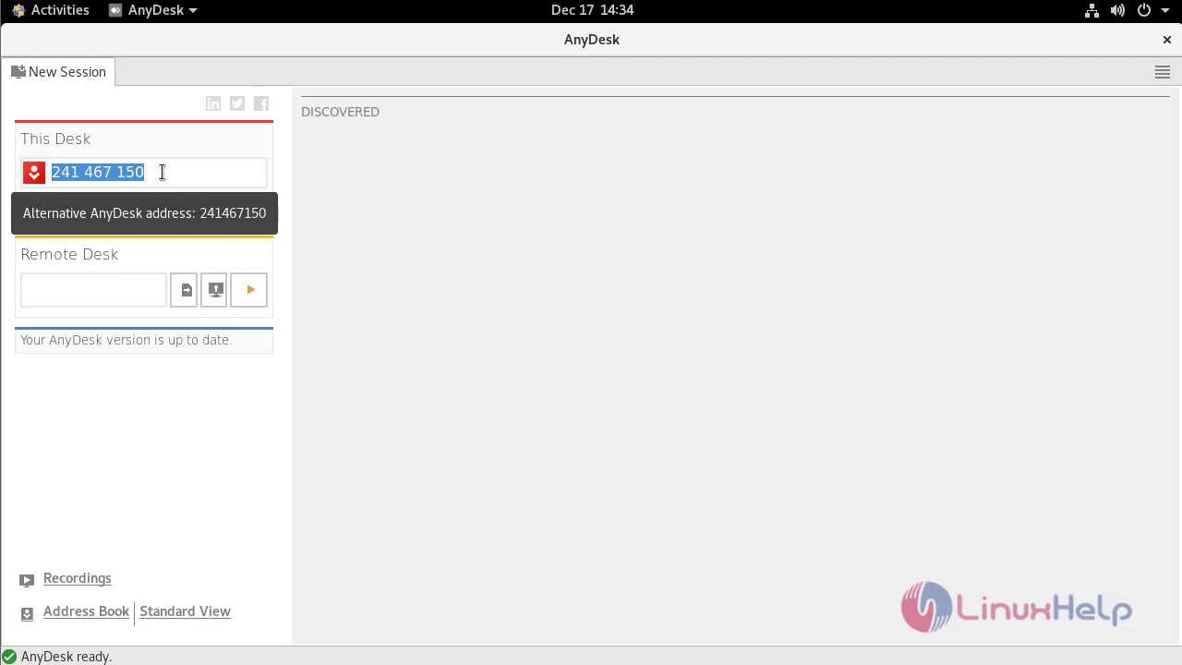
pyautogui.click(160, 171)
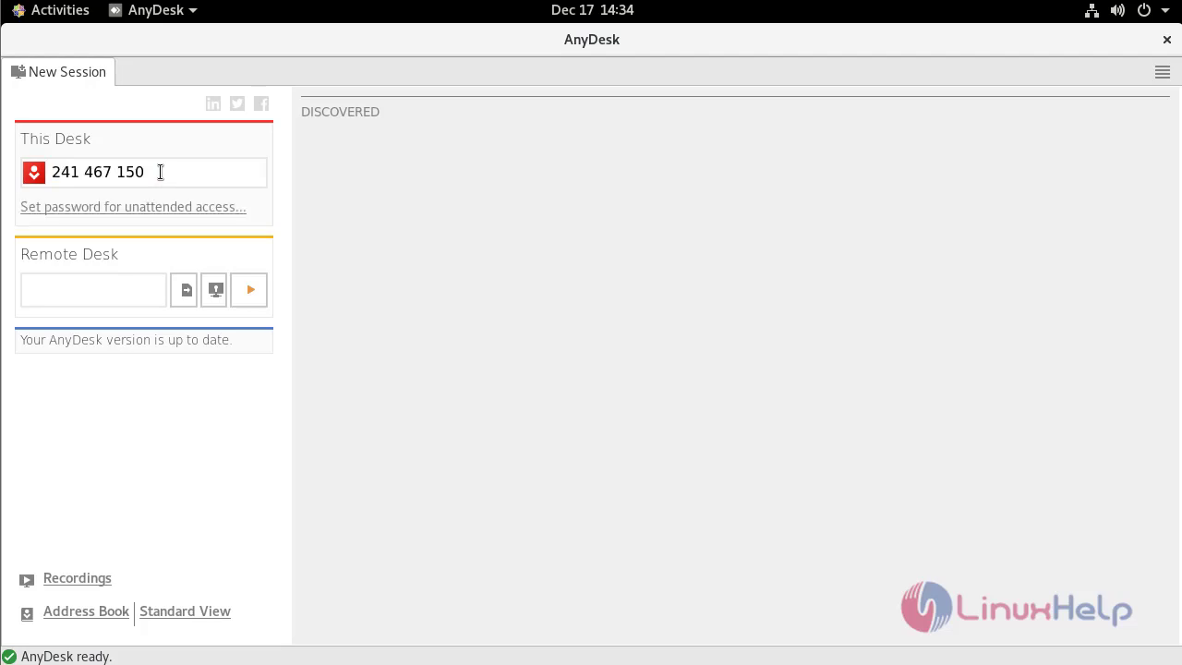